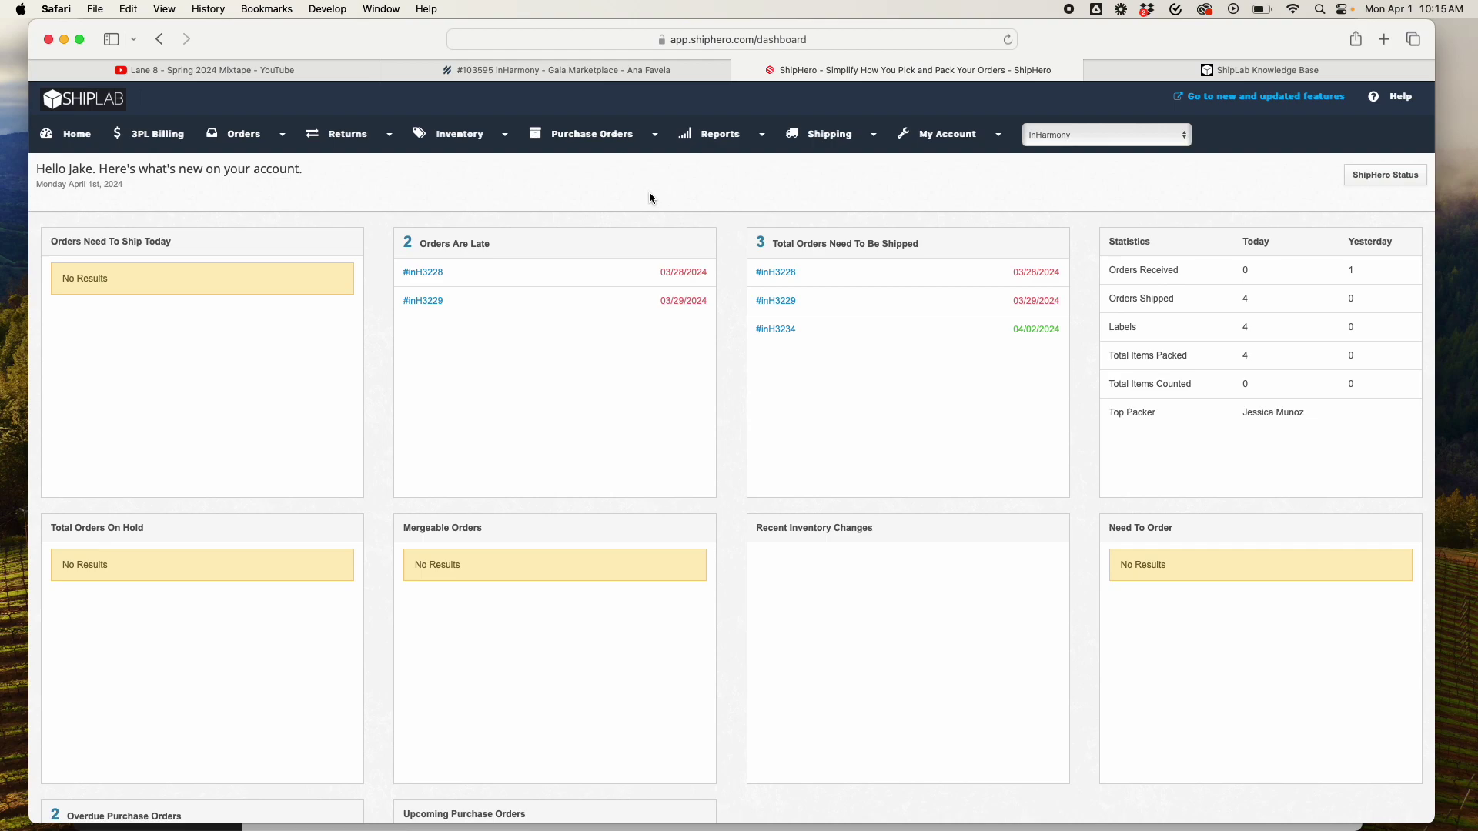
# - Open the settings of the connected Shopify store and review its general and sync options, including the payment hold options
pyautogui.click(1132, 67)
pyautogui.click(1057, 76)
pyautogui.click(993, 134)
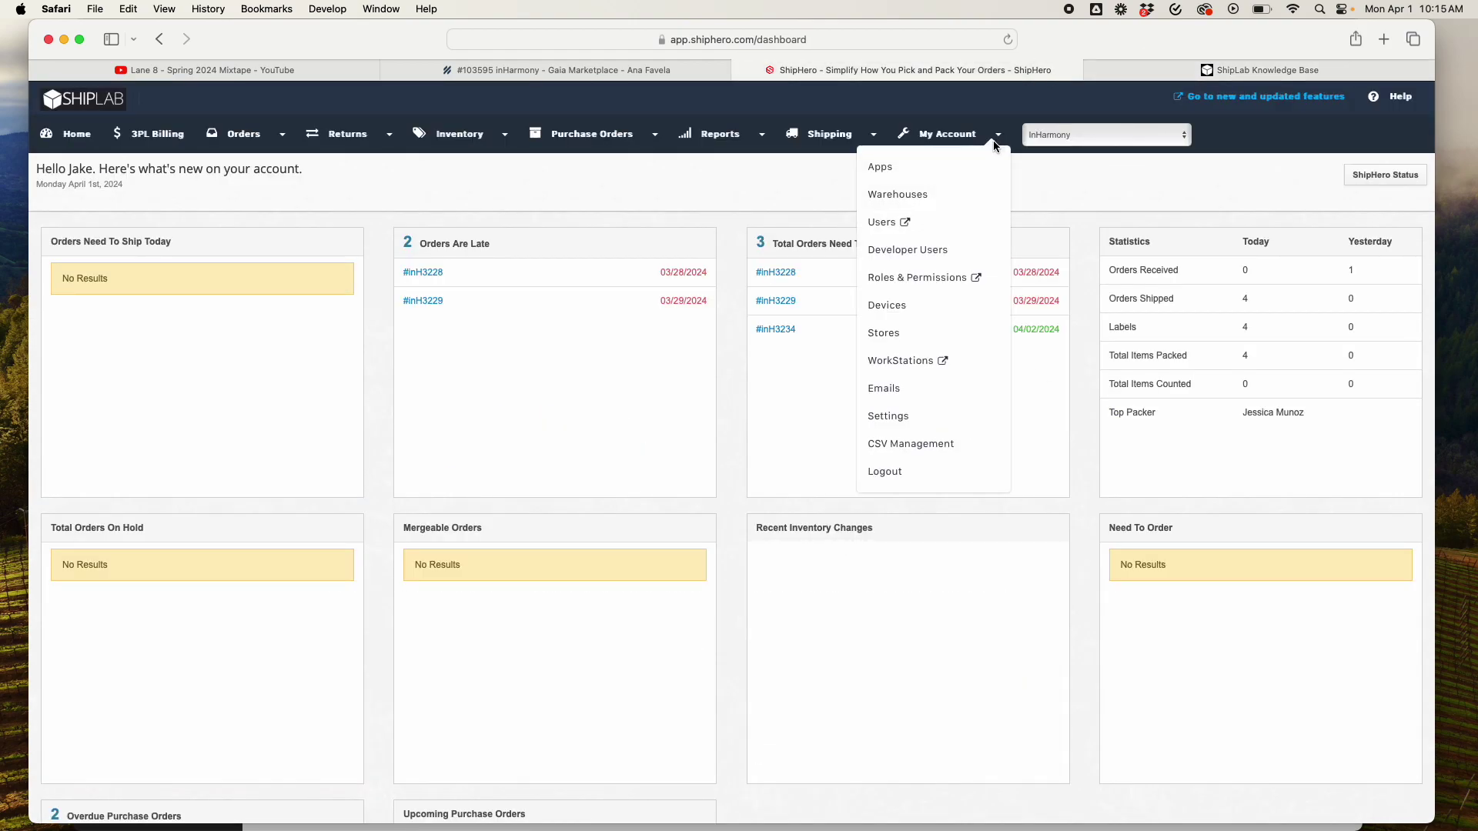
pyautogui.scroll(-1, 962, 364)
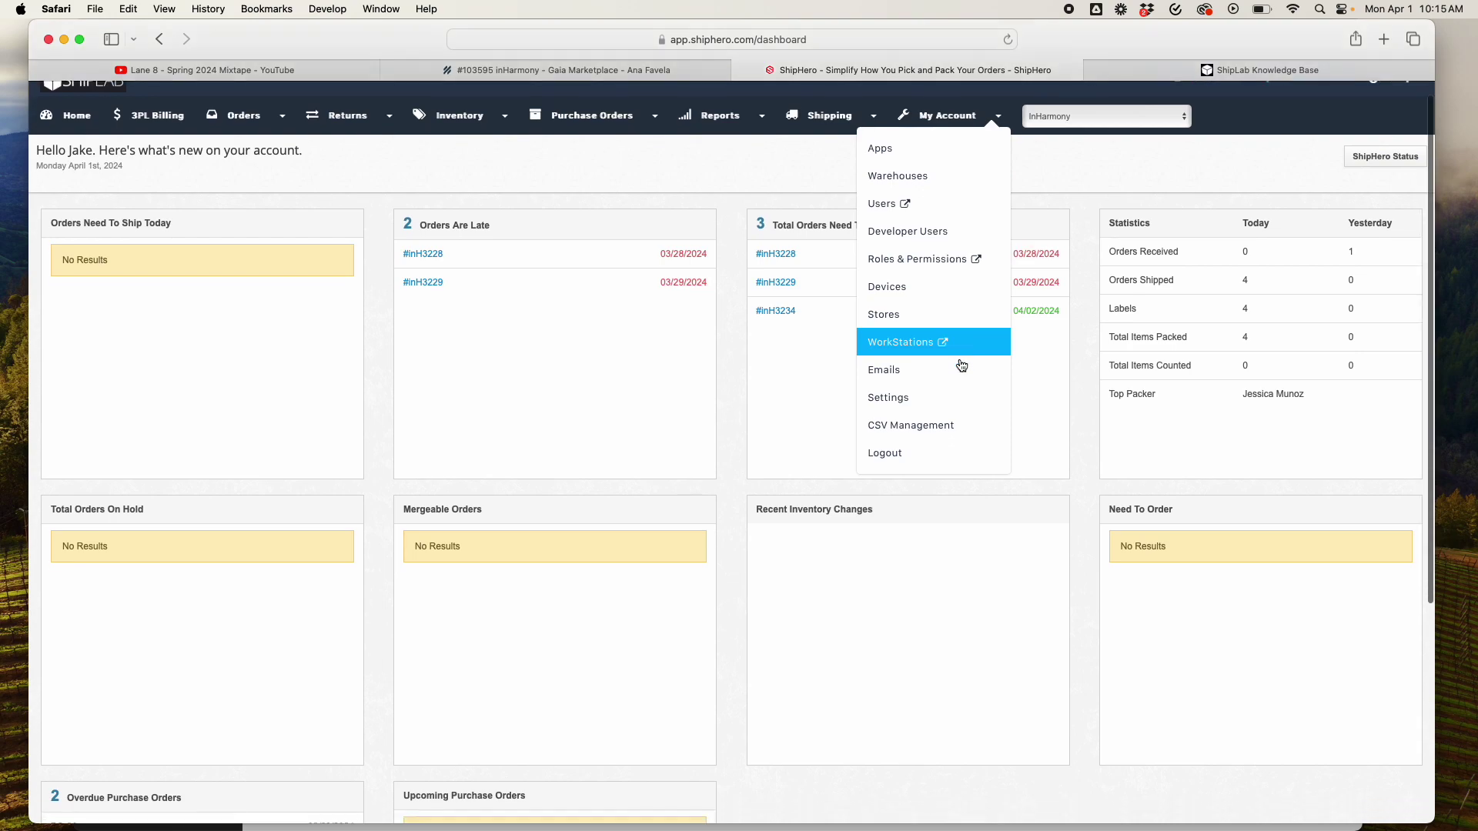
pyautogui.click(946, 317)
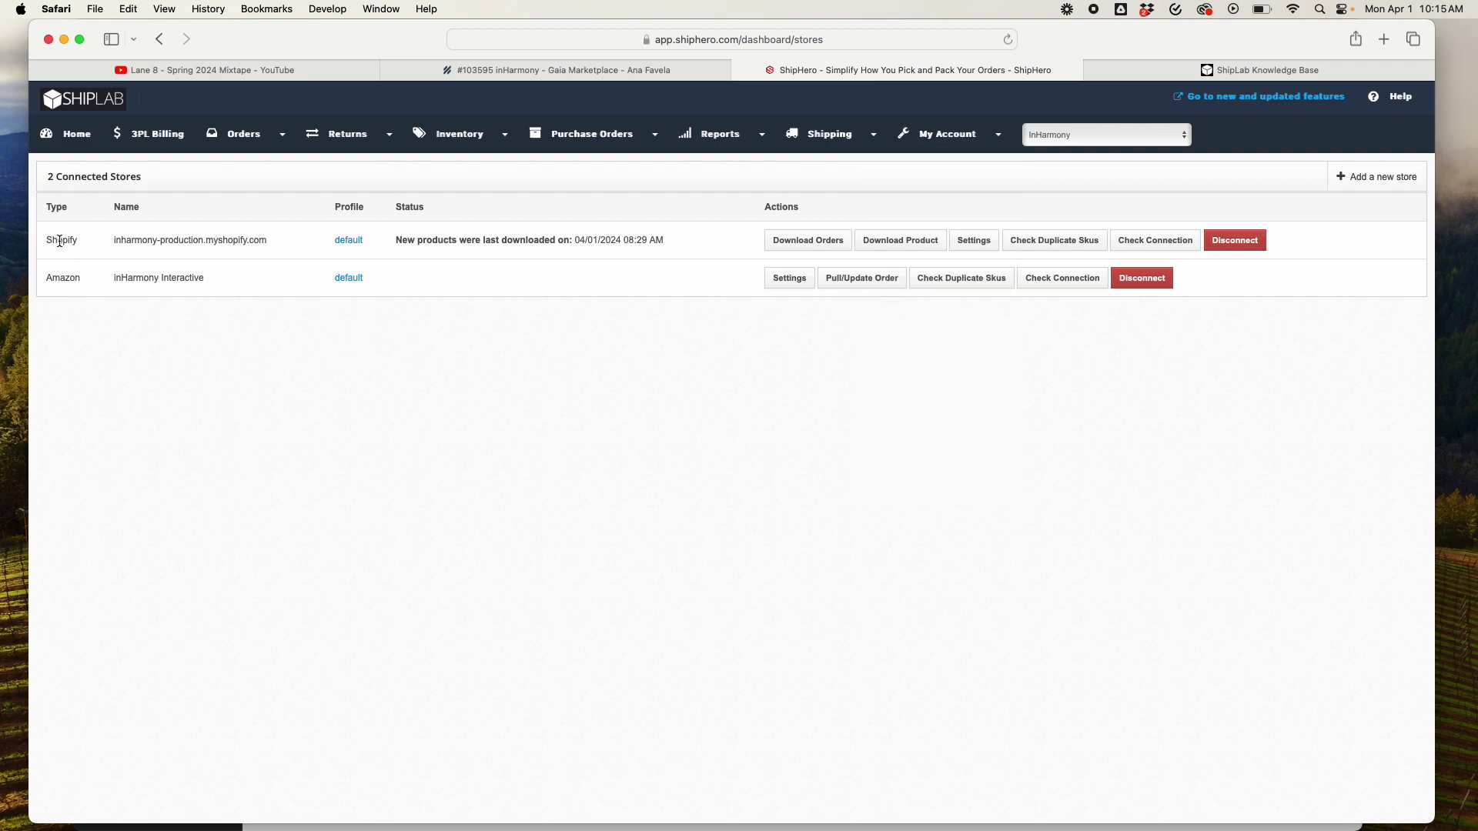
pyautogui.click(963, 240)
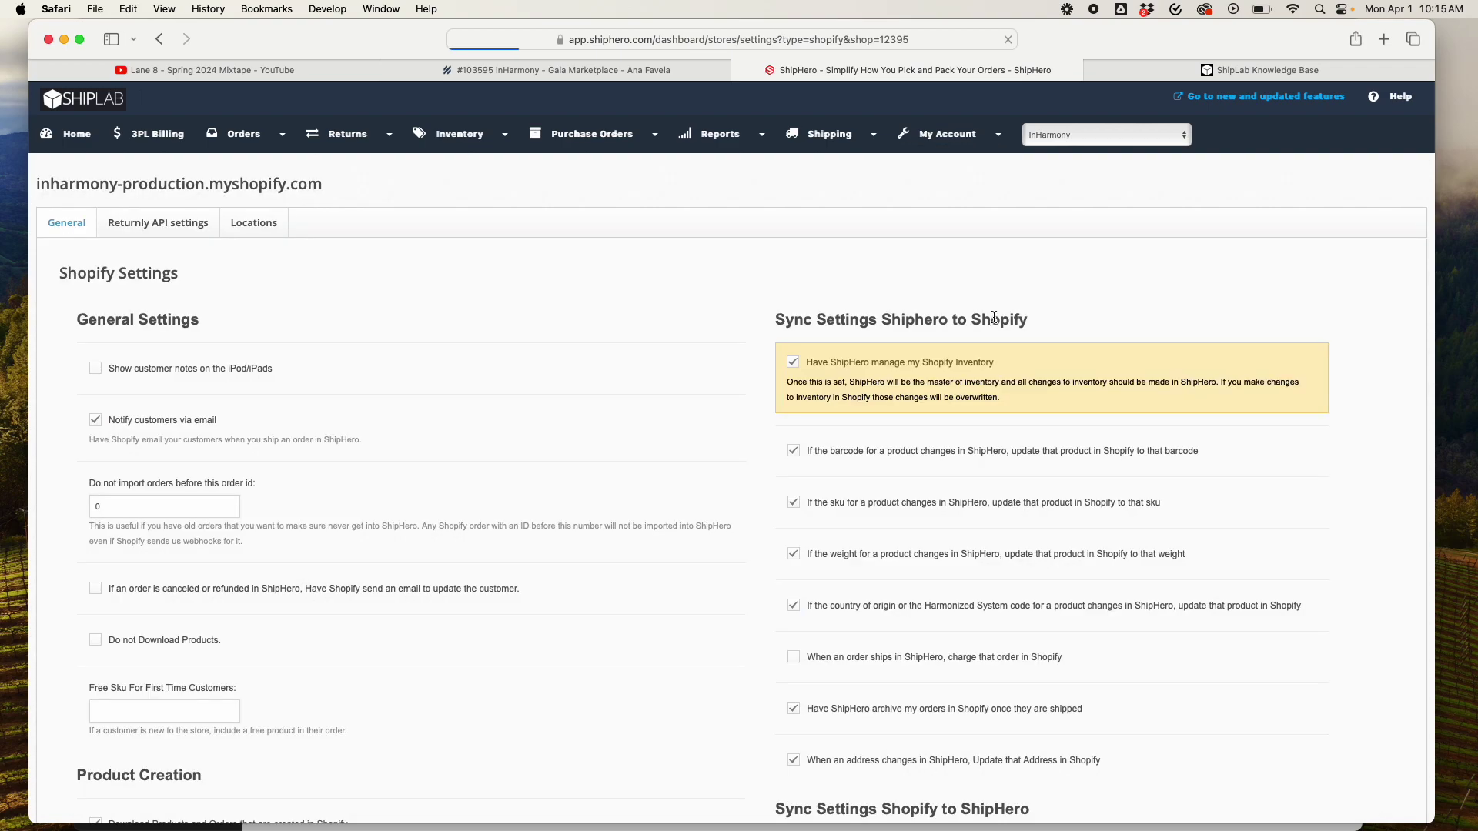
pyautogui.scroll(-5, 875, 454)
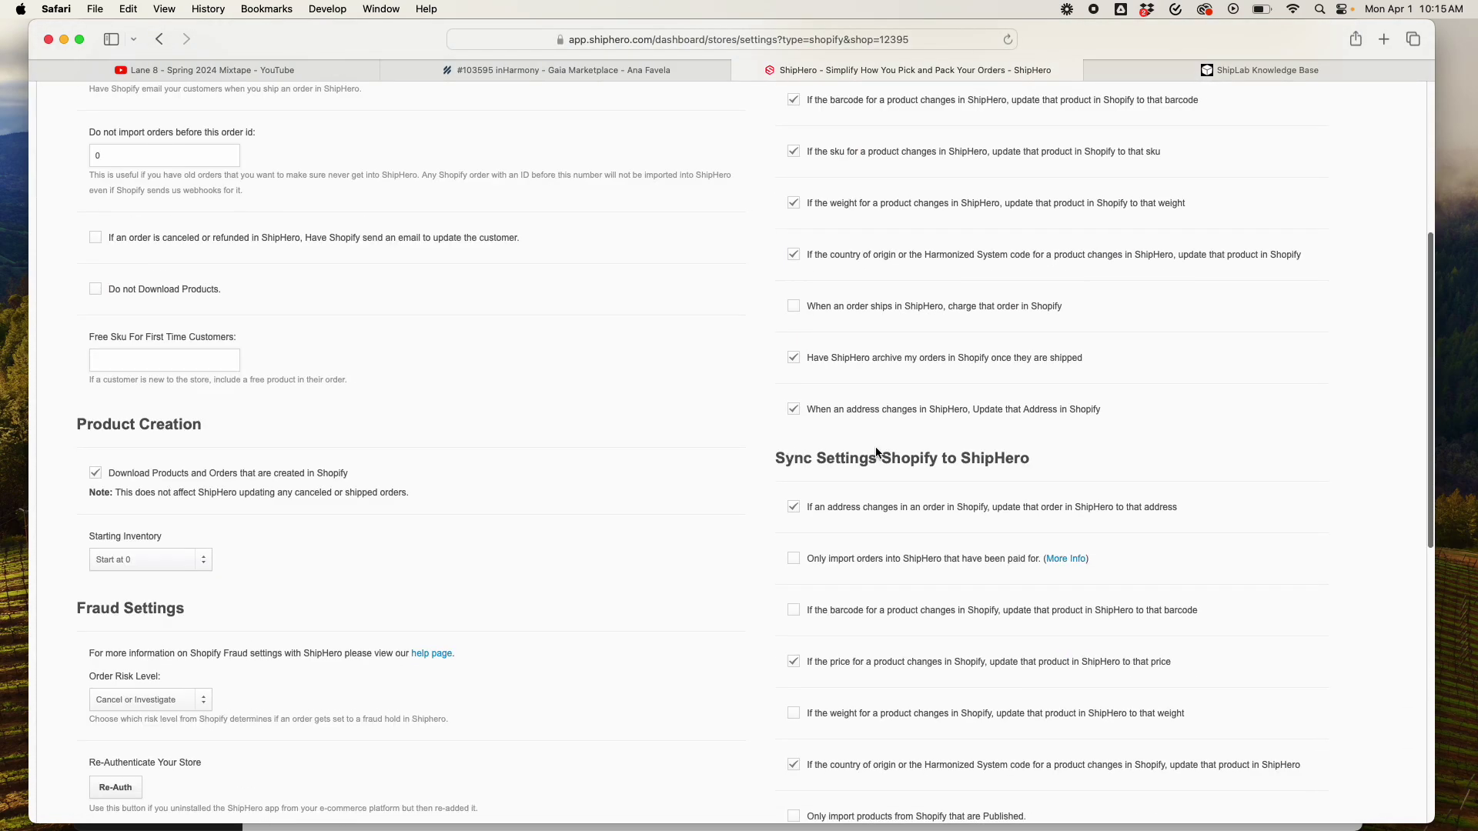
pyautogui.scroll(-9, 875, 453)
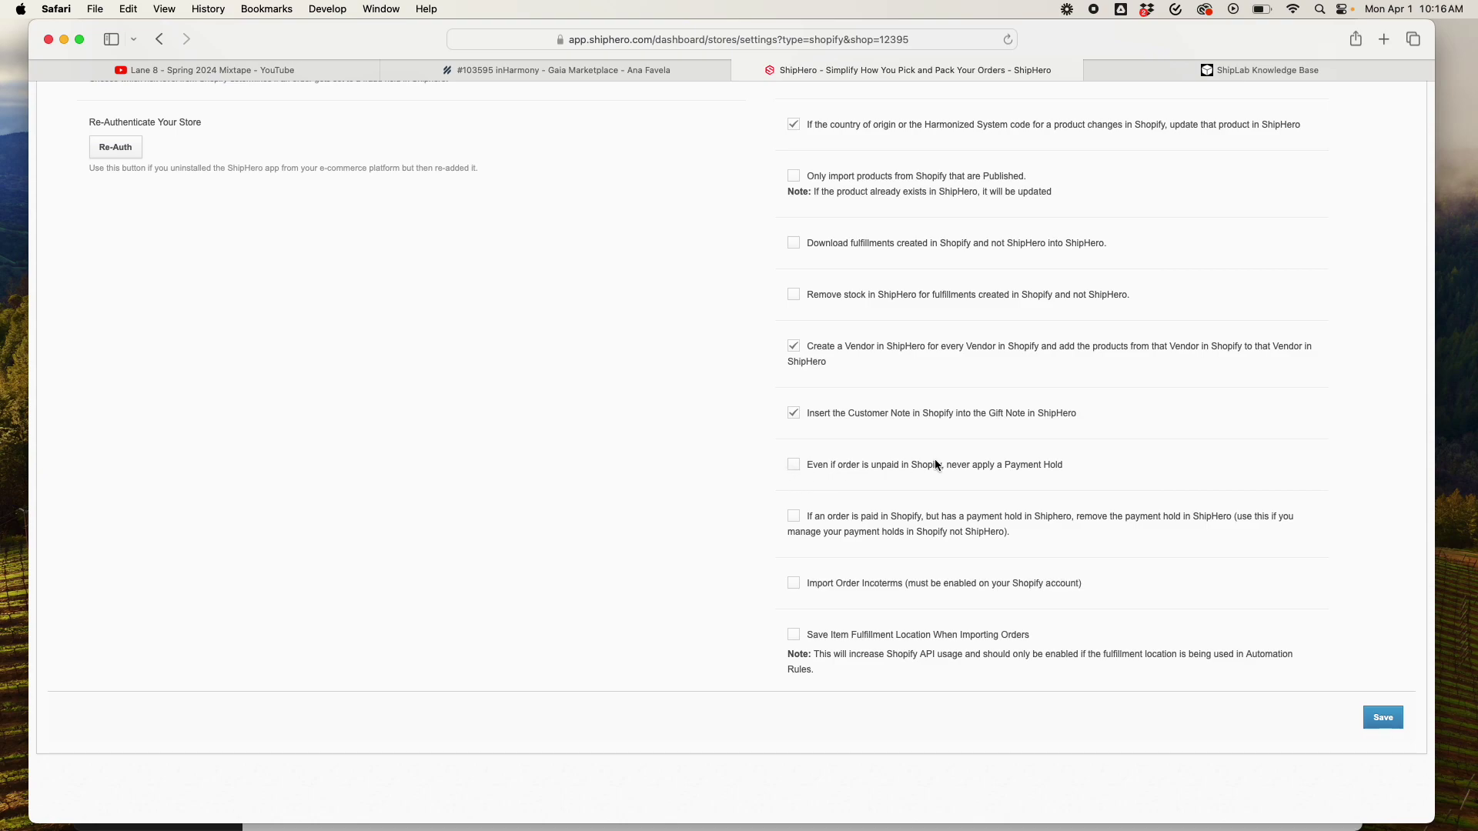
pyautogui.scroll(15, 936, 463)
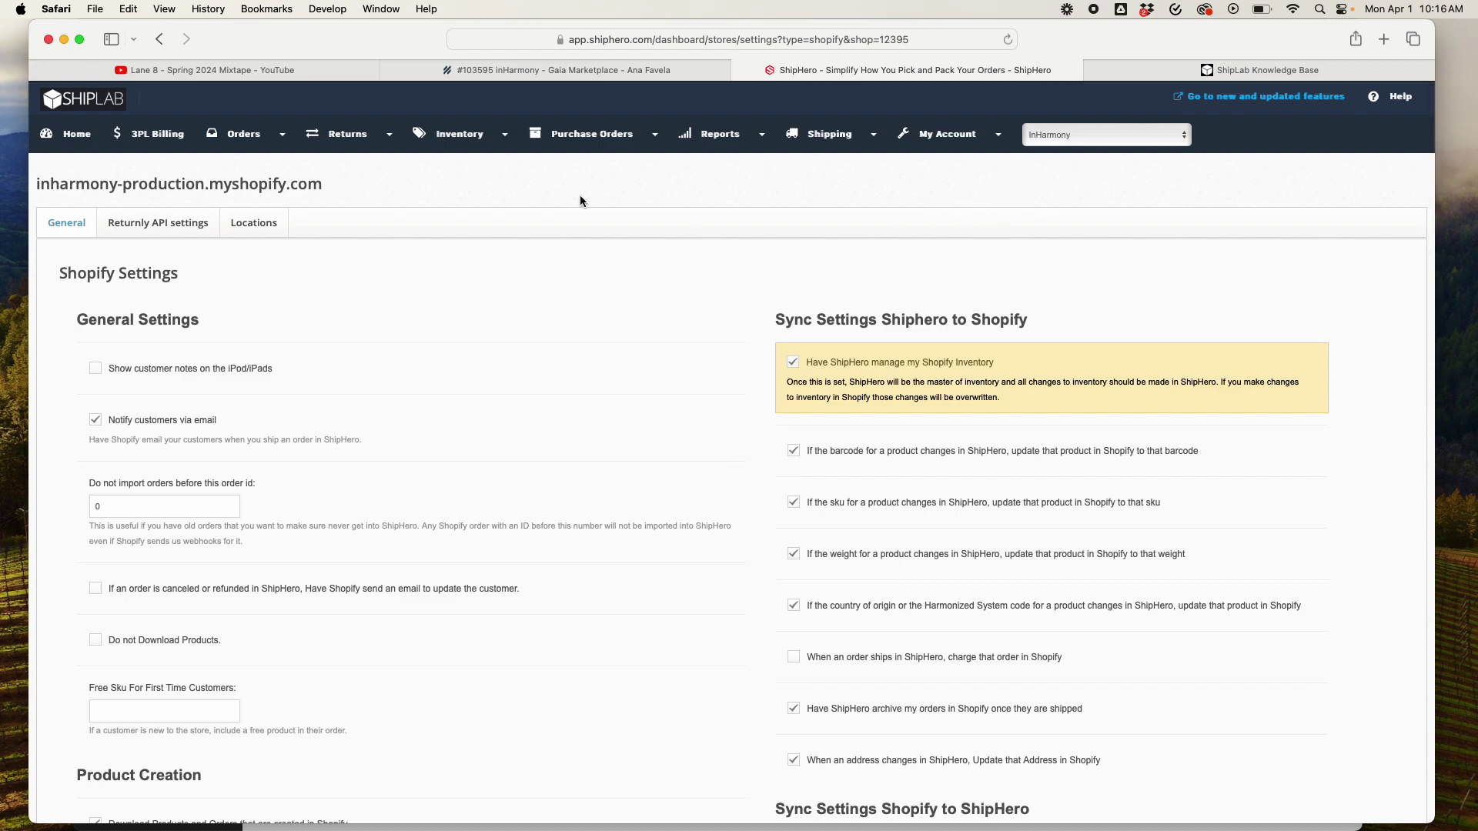
# - Start creating a new automation rule for orders
pyautogui.moveTo(252, 158)
pyautogui.click(244, 250)
pyautogui.click(1017, 237)
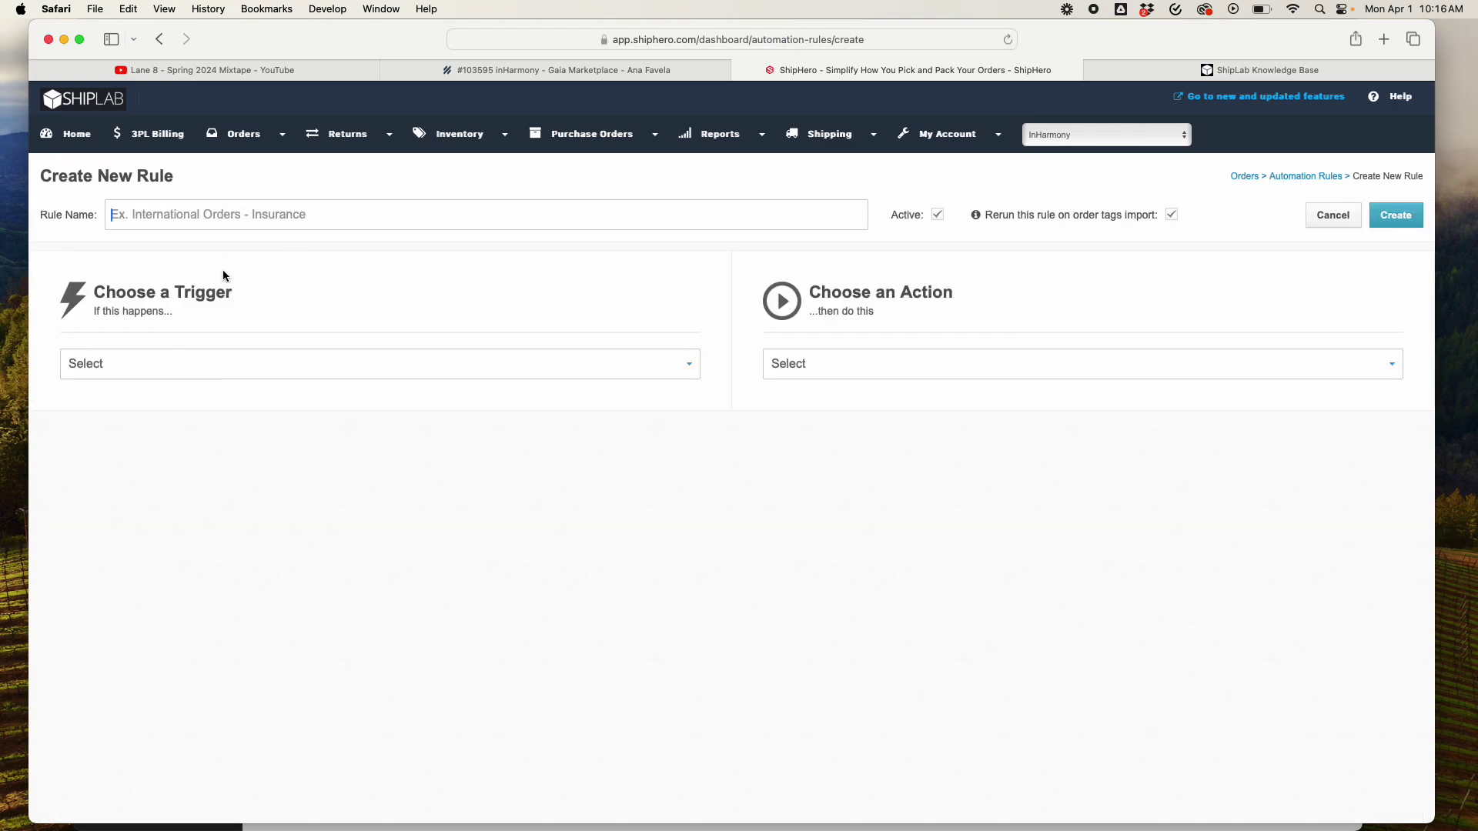
pyautogui.click(224, 371)
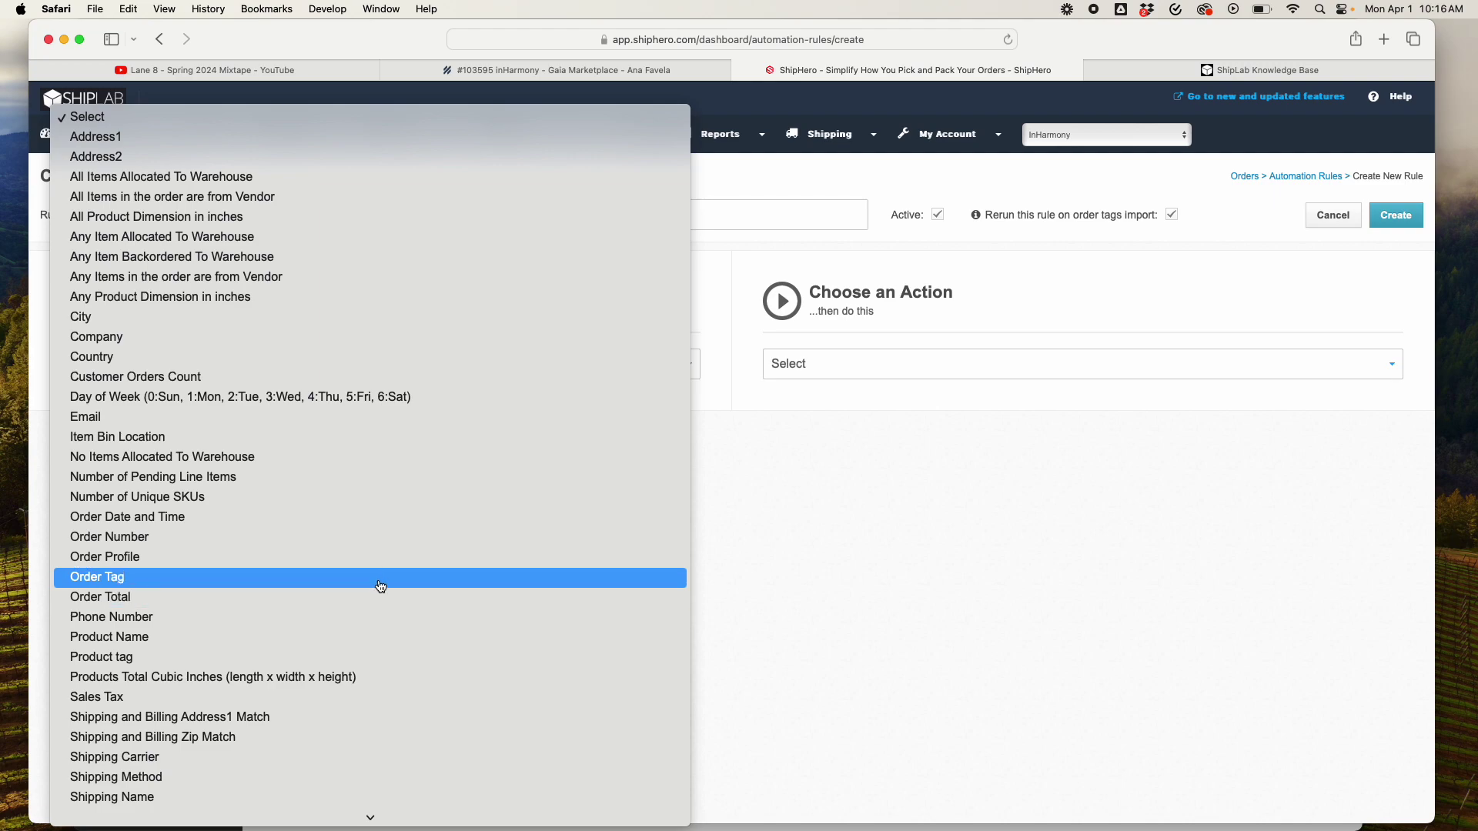
pyautogui.click(381, 587)
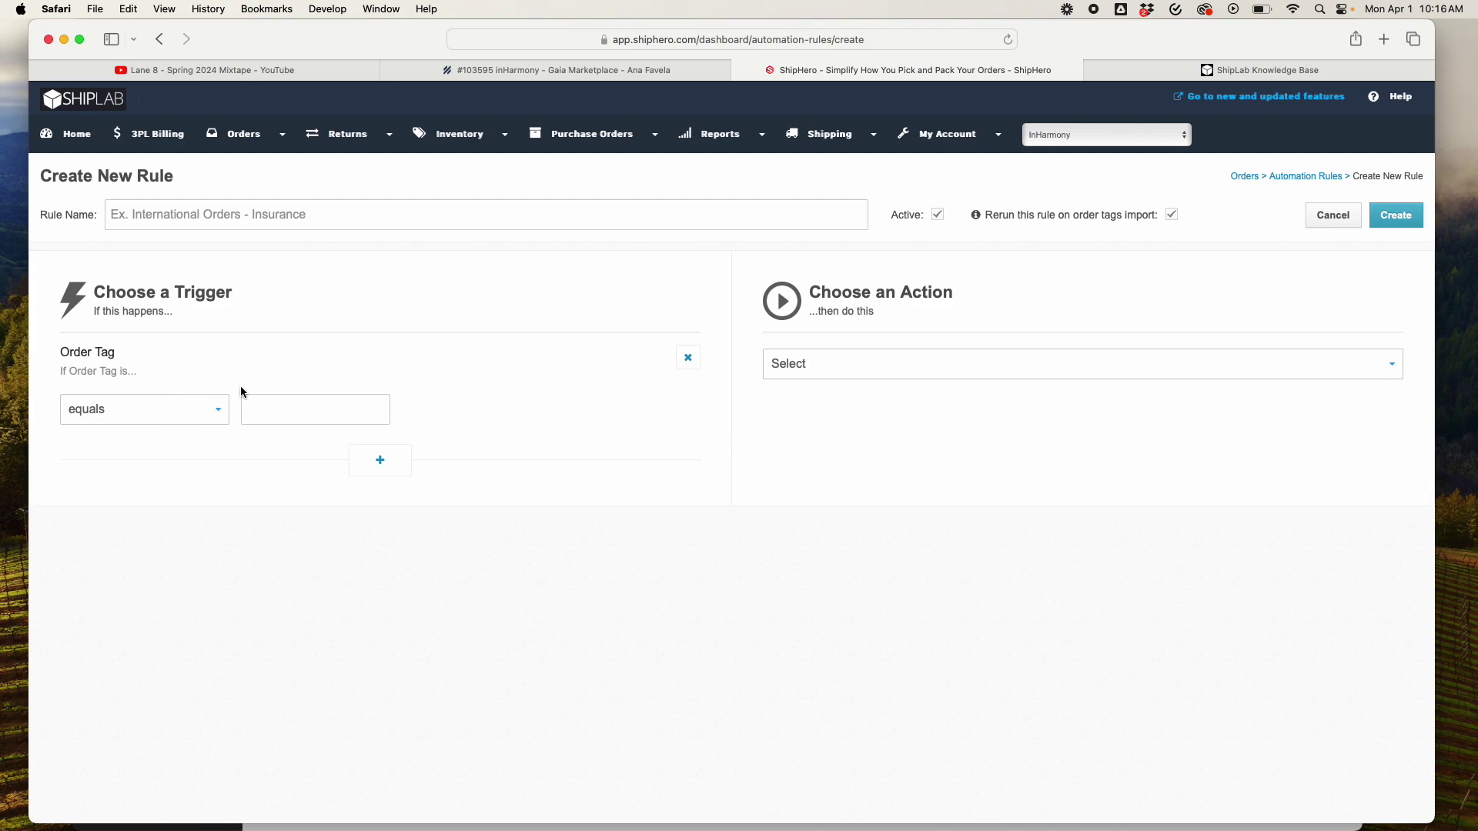
pyautogui.click(687, 358)
# - Set the rule's trigger to Order Tag with the condition "contains"
pyautogui.click(380, 366)
pyautogui.click(213, 363)
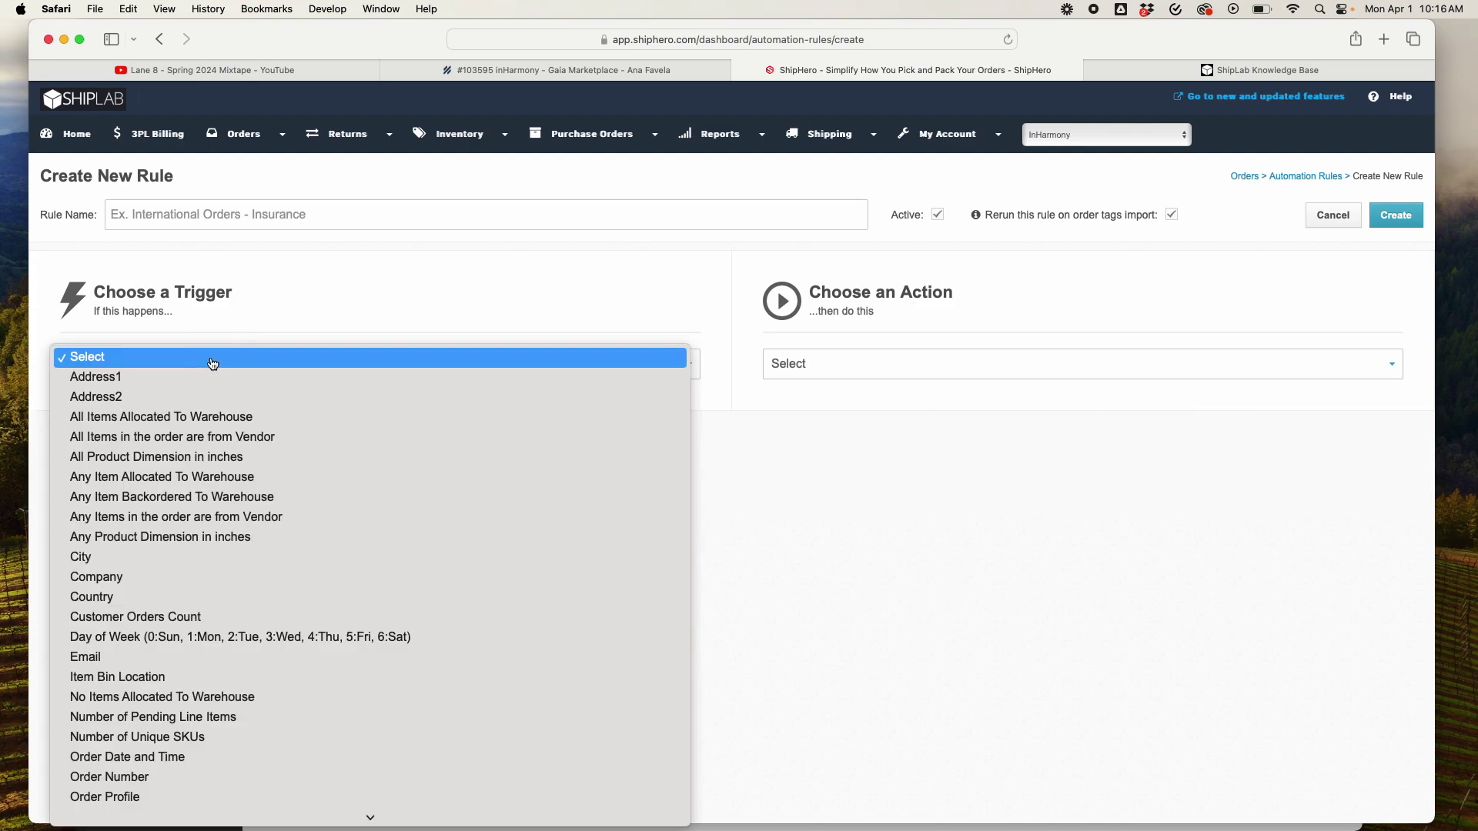
pyautogui.scroll(-2, 283, 626)
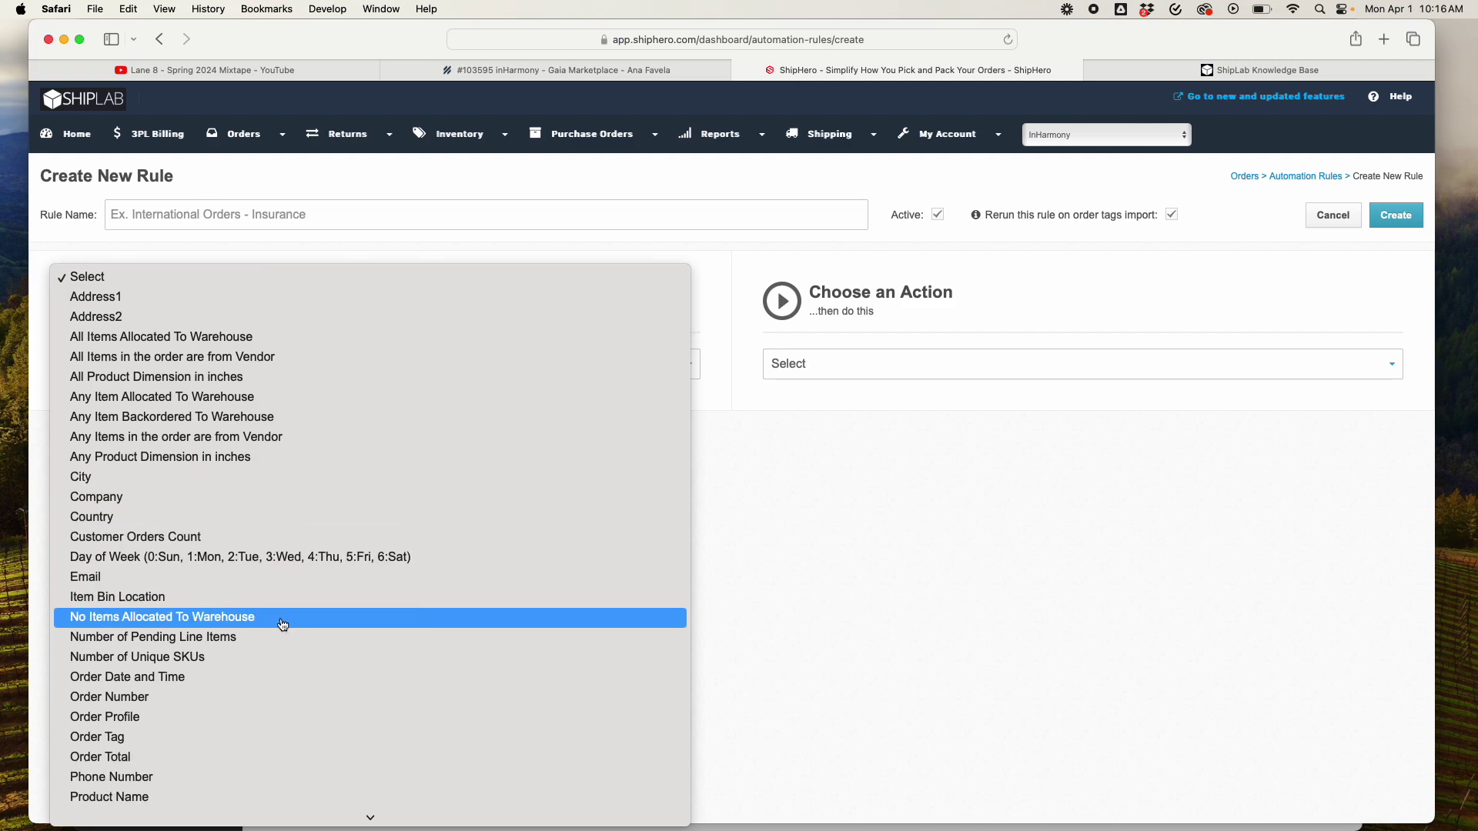
pyautogui.scroll(-7, 283, 625)
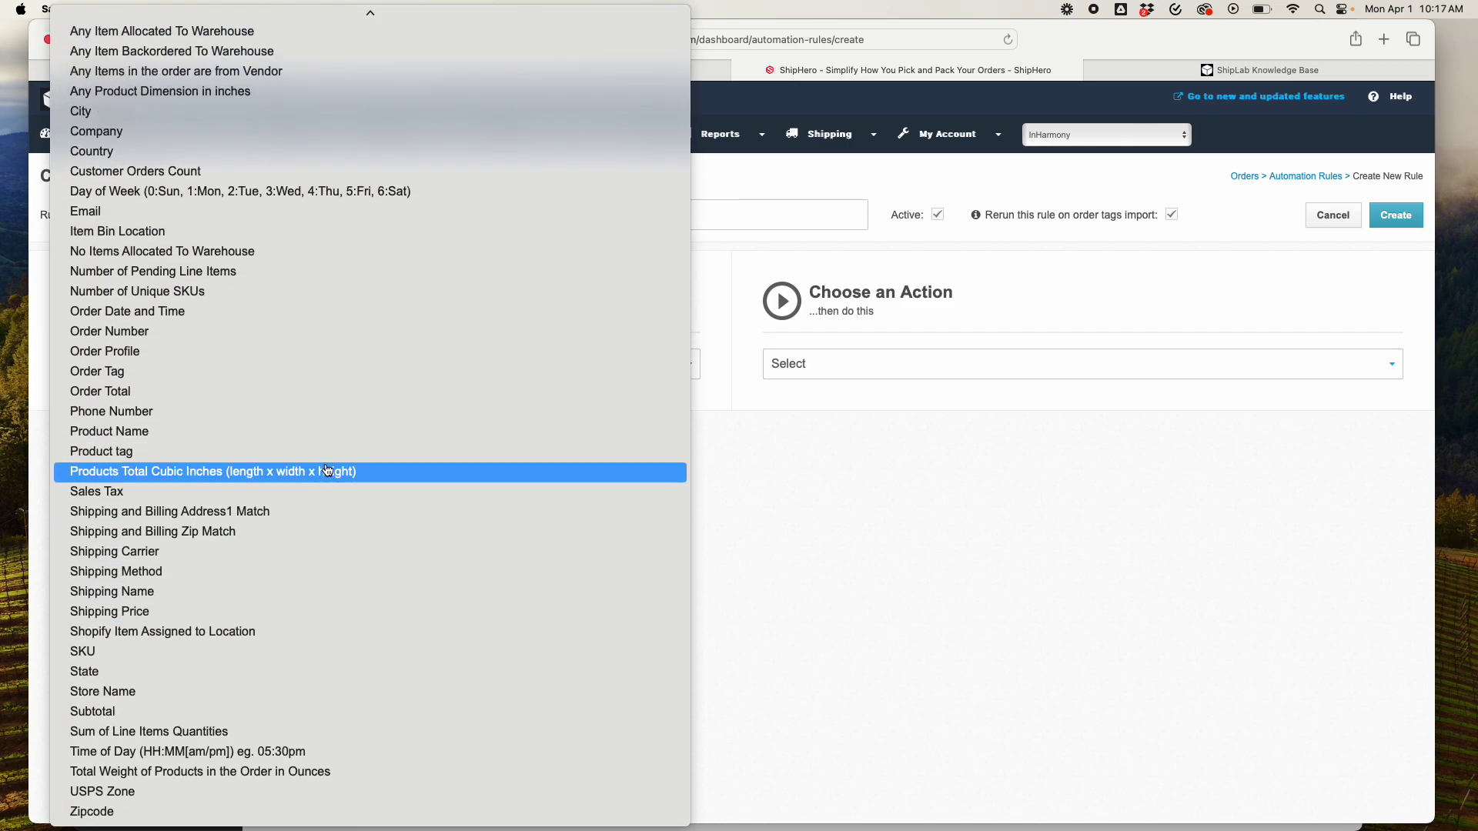
pyautogui.click(251, 379)
pyautogui.click(113, 413)
pyautogui.click(122, 438)
# - Enter Gaia as the tag text for the Order Tag trigger
pyautogui.click(323, 408)
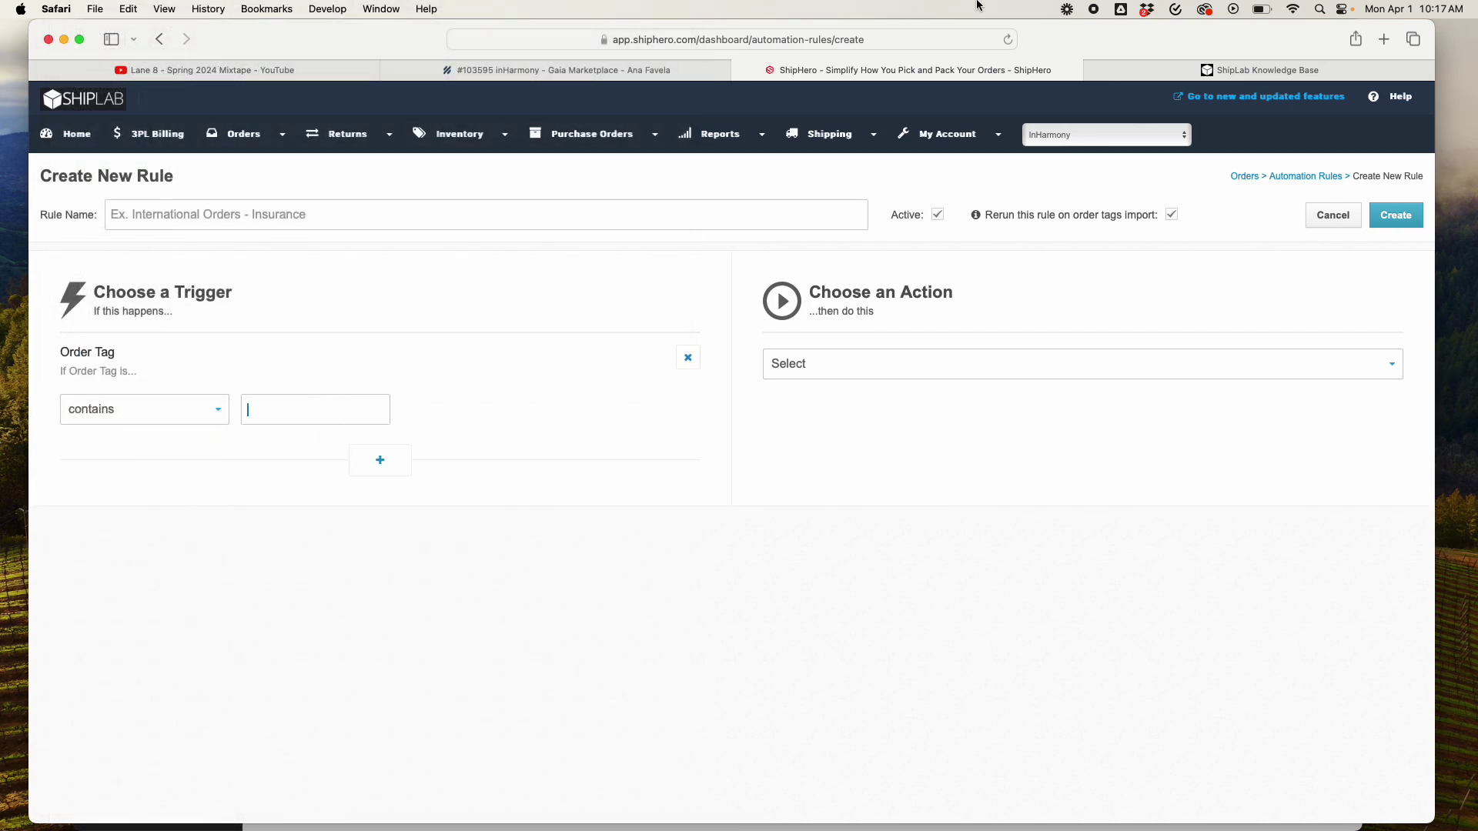
pyautogui.write('Gavid')
pyautogui.press('BackSpace')
pyautogui.press('BackSpace')
pyautogui.press('BackSpace')
pyautogui.write('ia')
# - Add a Set Payment Hold action to the rule with its value set to Off
pyautogui.click(893, 378)
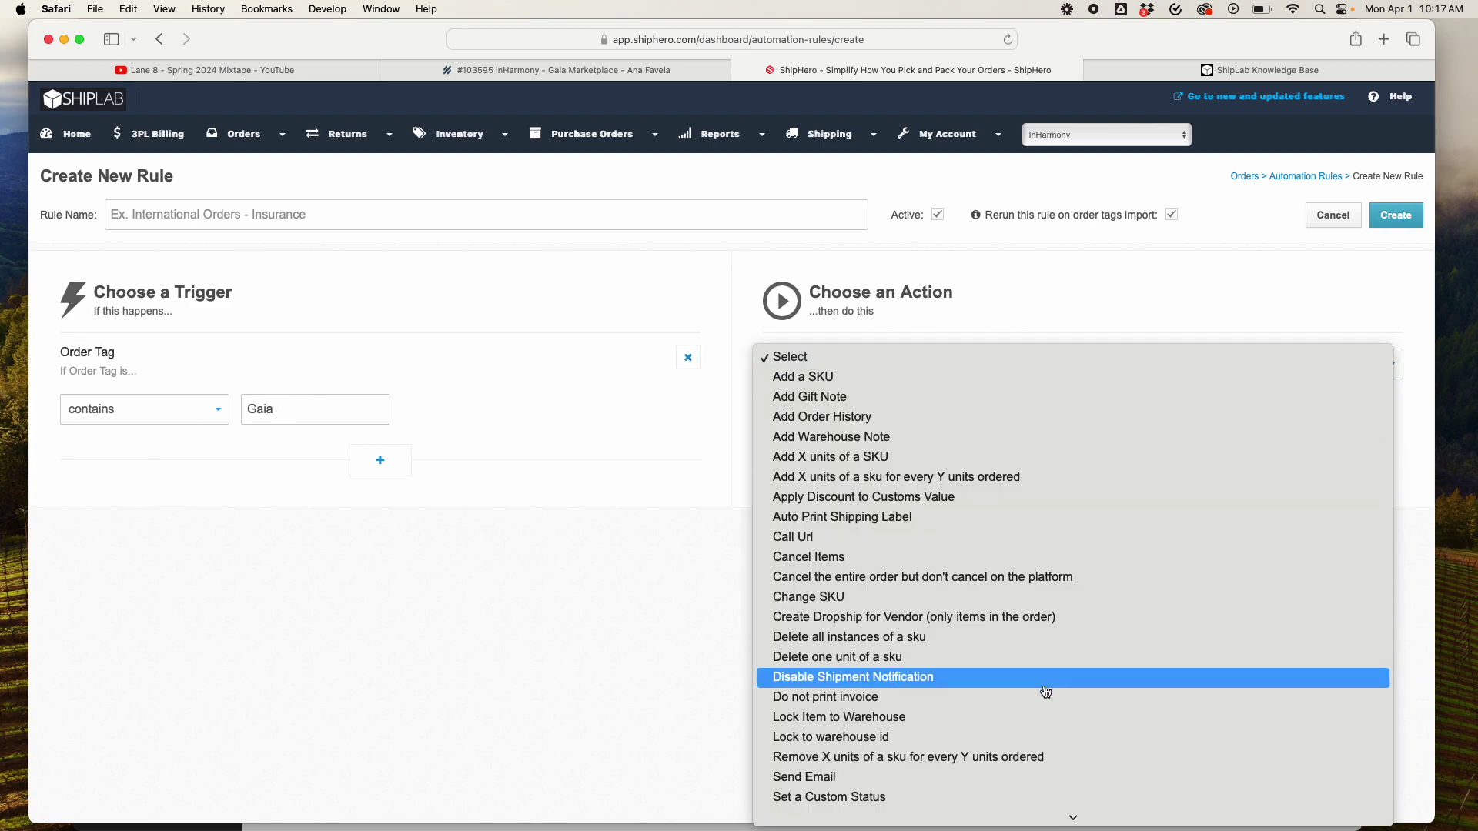
pyautogui.scroll(-10, 1022, 758)
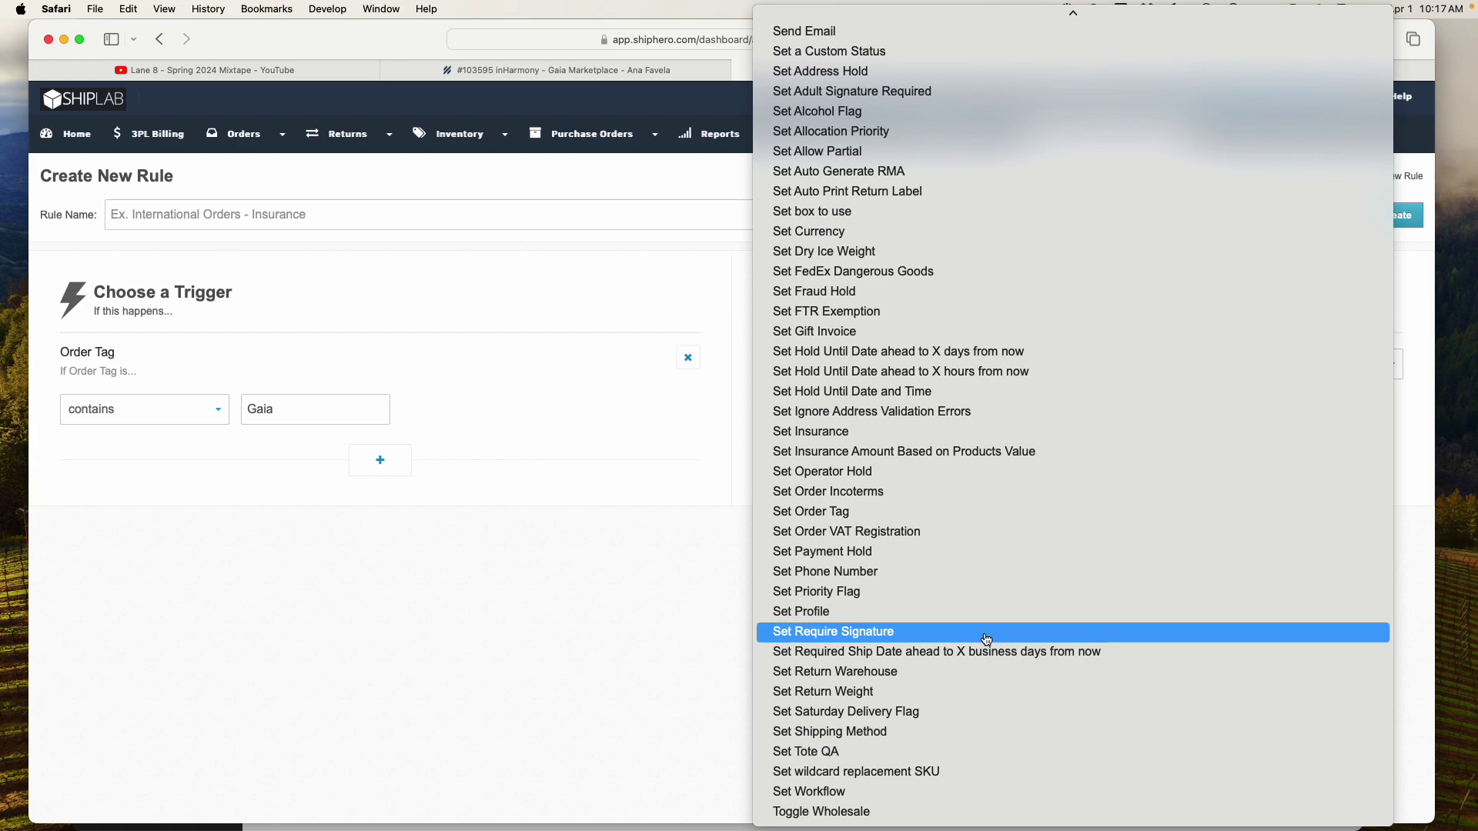
pyautogui.click(951, 552)
pyautogui.click(802, 412)
pyautogui.click(820, 423)
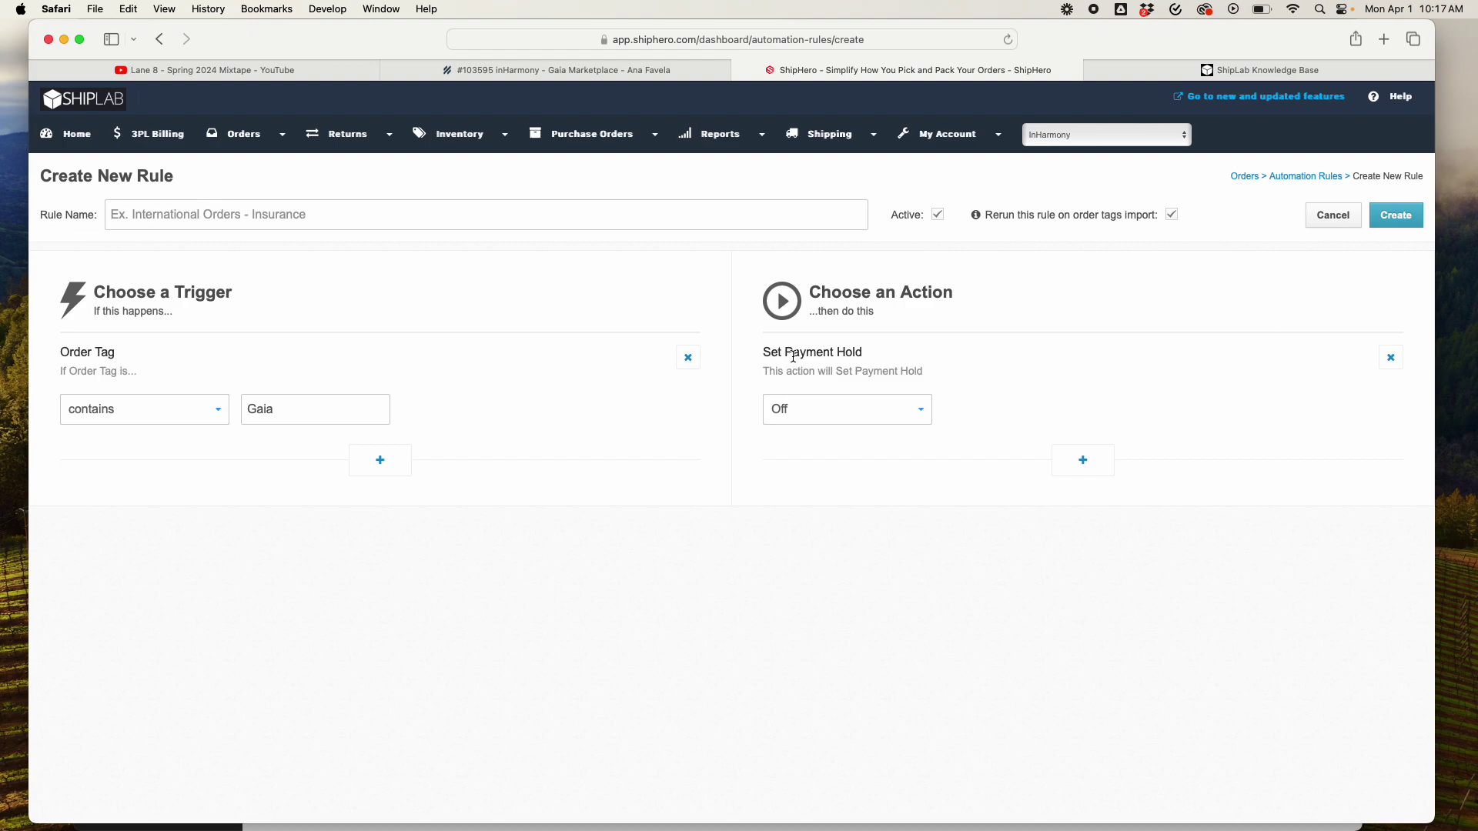
# - Open the list of connected stores
pyautogui.moveTo(964, 131)
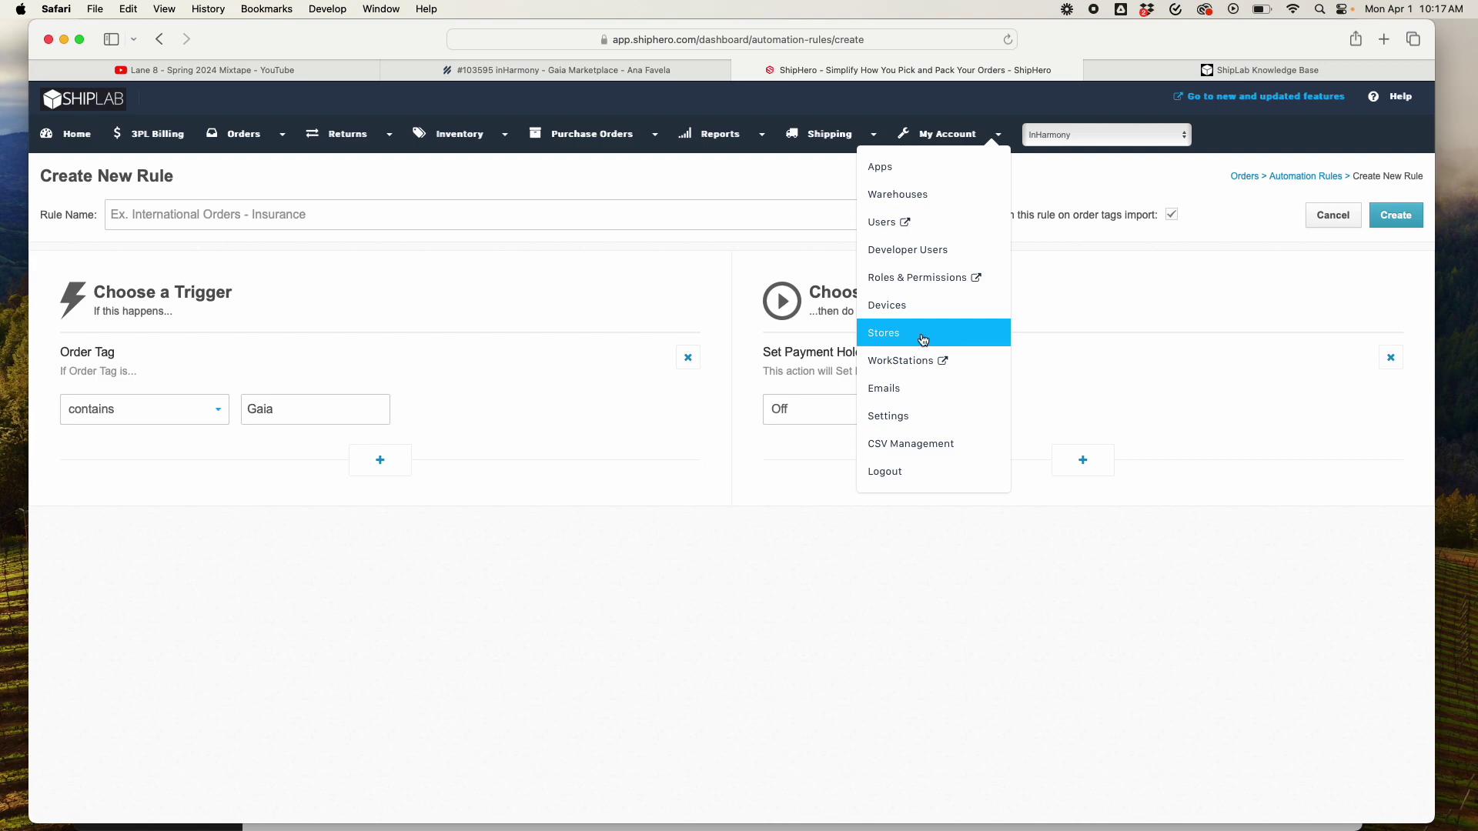